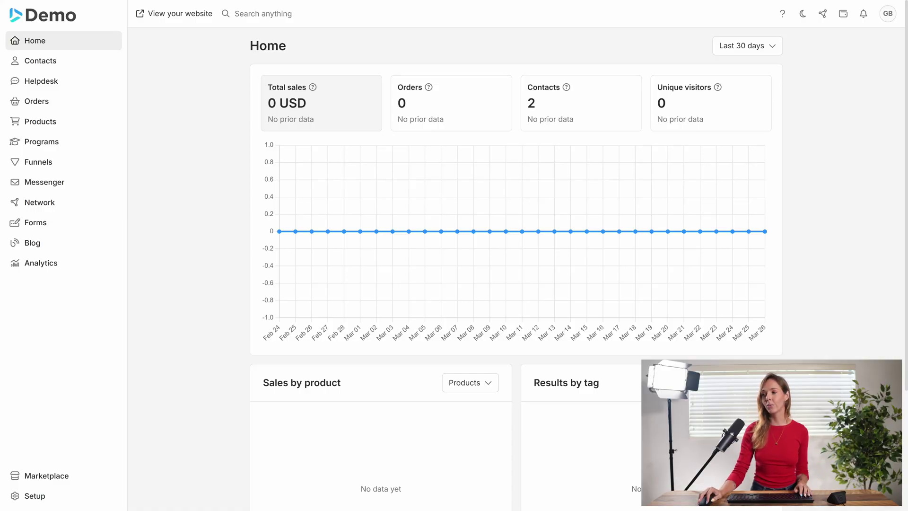
Step: Open the website for editing, start its page from an empty template and add a block with two columns
{"action": "left_click", "coordinate": [168, 14]}
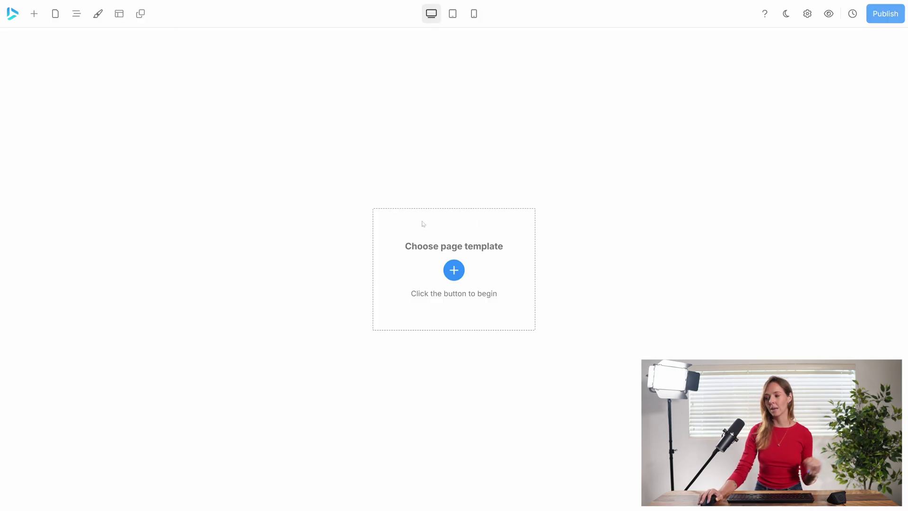
{"action": "left_click", "coordinate": [455, 270]}
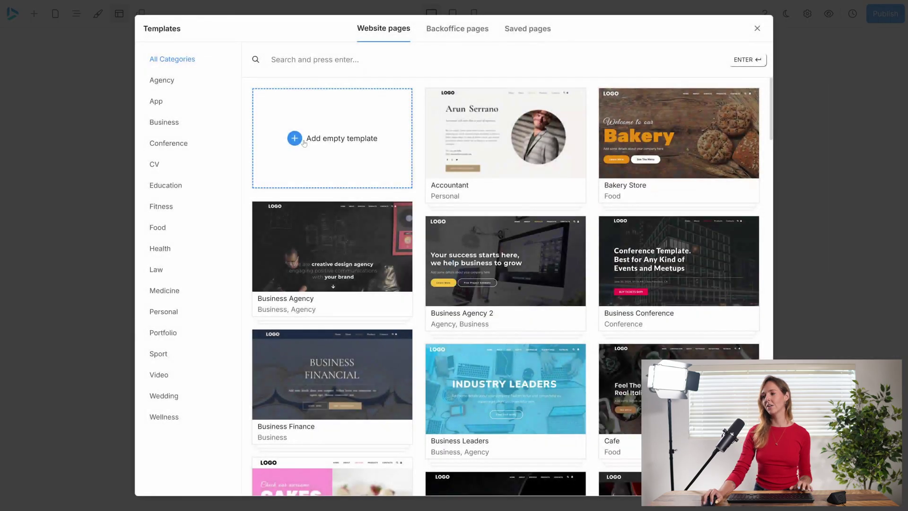
{"action": "left_click", "coordinate": [314, 137]}
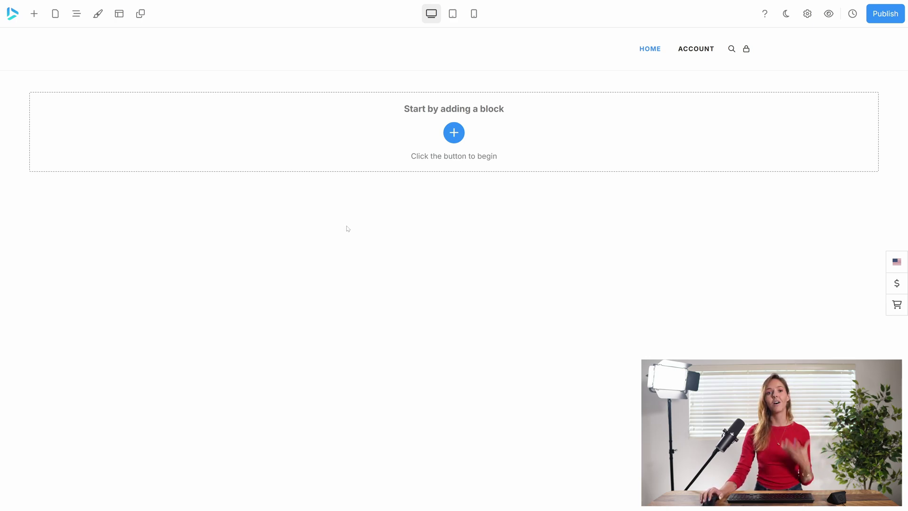
{"action": "left_click", "coordinate": [454, 132]}
{"action": "left_click", "coordinate": [345, 135]}
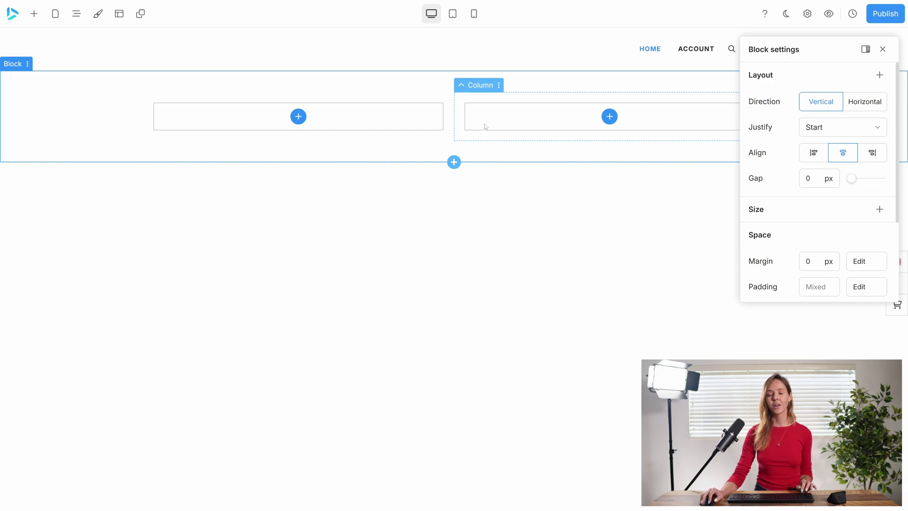
Step: Show the Navigator with the block's container, row and columns expanded, and place it below the block
{"action": "left_click", "coordinate": [75, 14]}
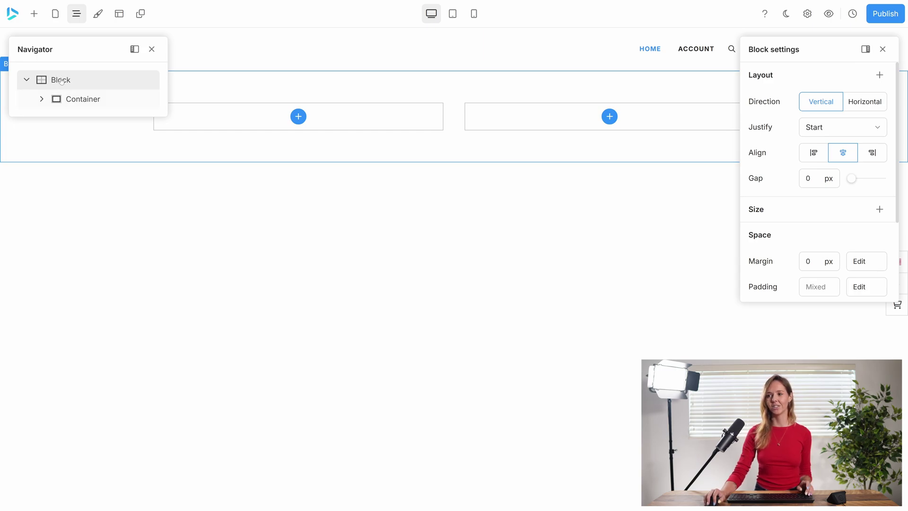
{"action": "left_click", "coordinate": [41, 100]}
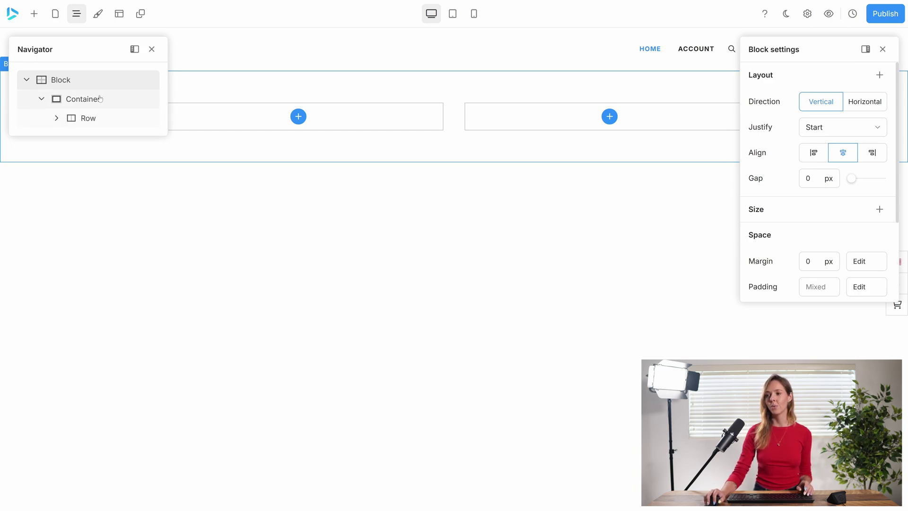
{"action": "left_click", "coordinate": [64, 120]}
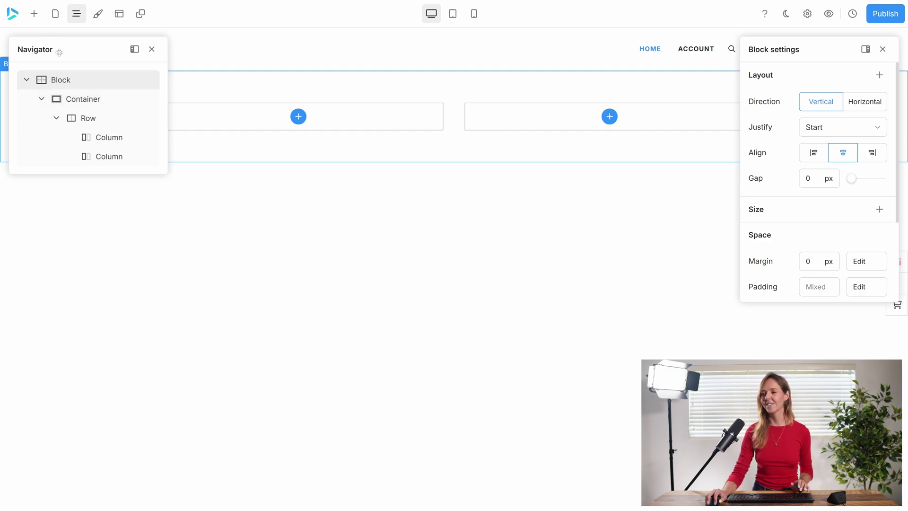
{"action": "left_click_drag", "start_coordinate": [56, 52], "coordinate": [73, 237]}
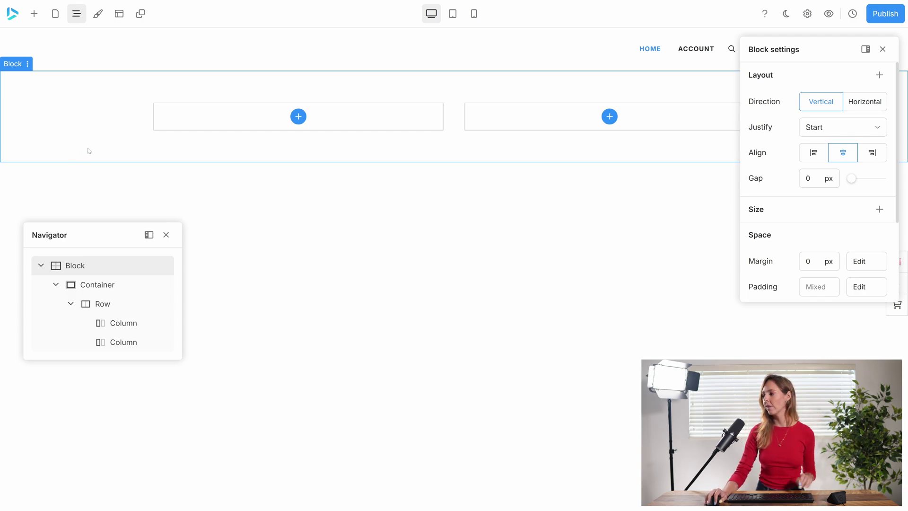
Step: Give the block a semi-transparent light blue background colour
{"action": "scroll", "coordinate": [790, 228], "scroll_direction": "down", "scroll_amount": 3}
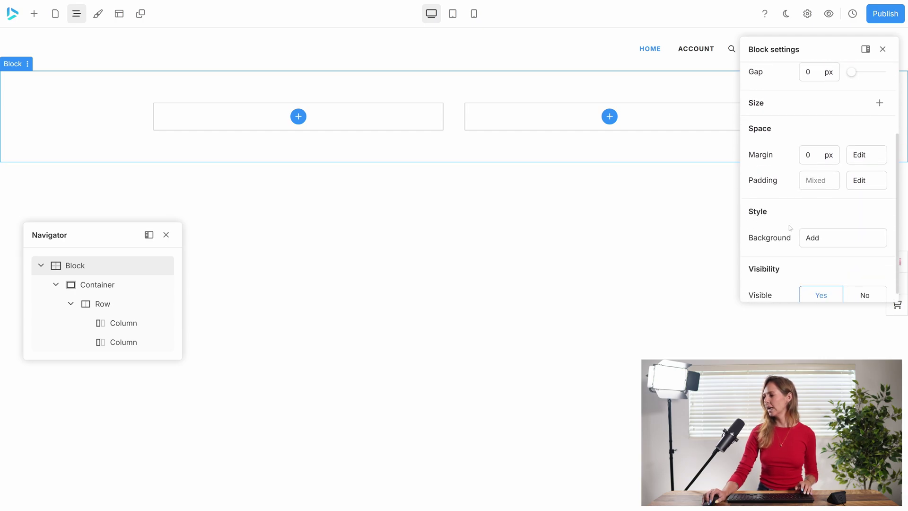
{"action": "left_click", "coordinate": [817, 239]}
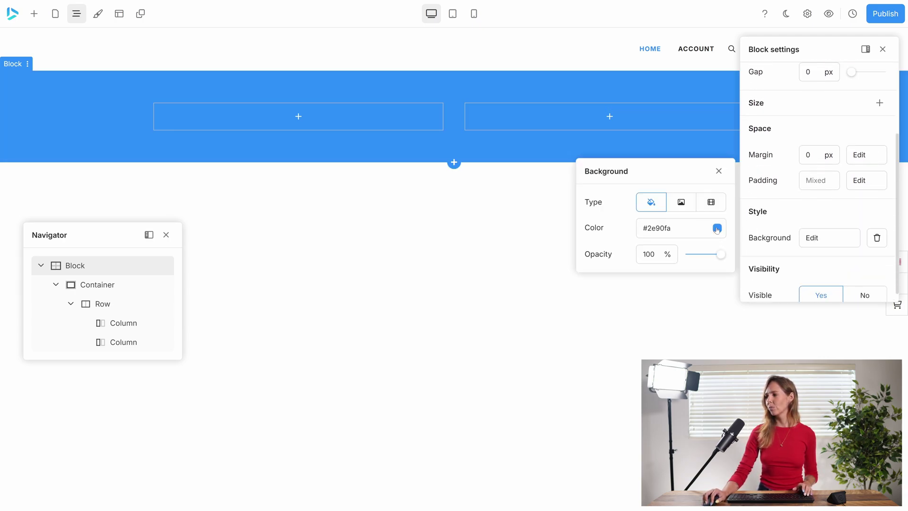
{"action": "left_click", "coordinate": [717, 229]}
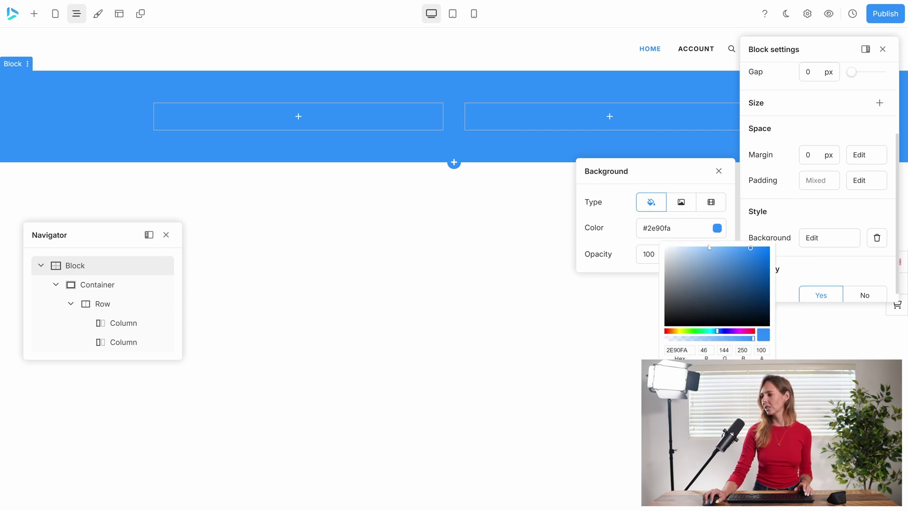
{"action": "left_click_drag", "start_coordinate": [742, 337], "coordinate": [690, 347]}
{"action": "left_click", "coordinate": [401, 247]}
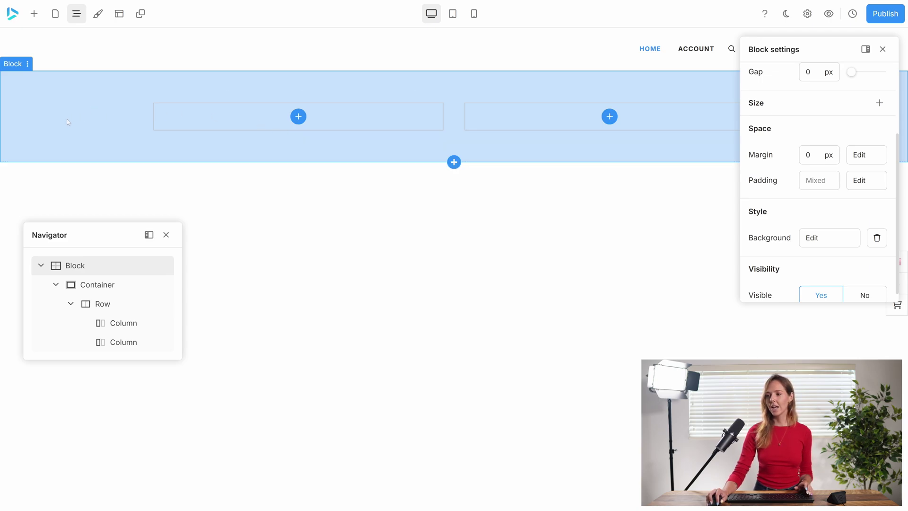
Step: Set the container's height to a fixed 150 px
{"action": "left_click", "coordinate": [97, 286]}
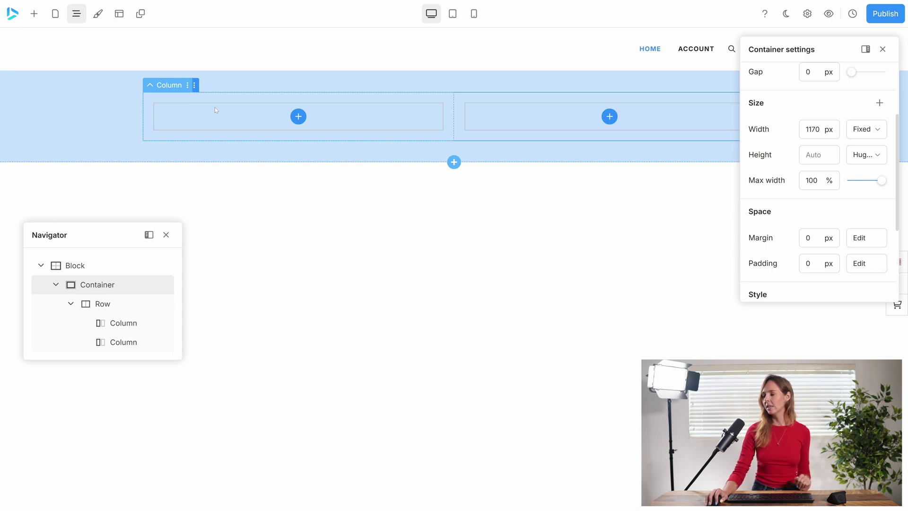
{"action": "left_click", "coordinate": [875, 156]}
{"action": "left_click", "coordinate": [864, 180]}
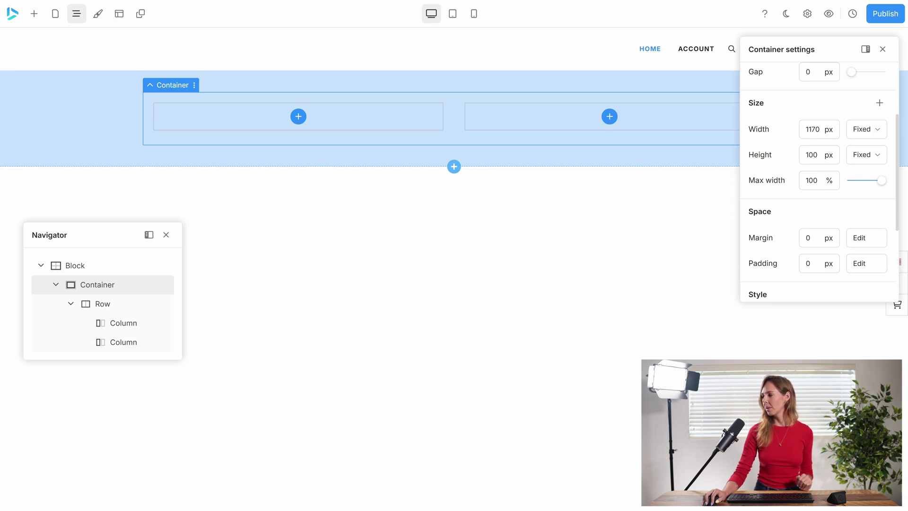
{"action": "double_click", "coordinate": [811, 155]}
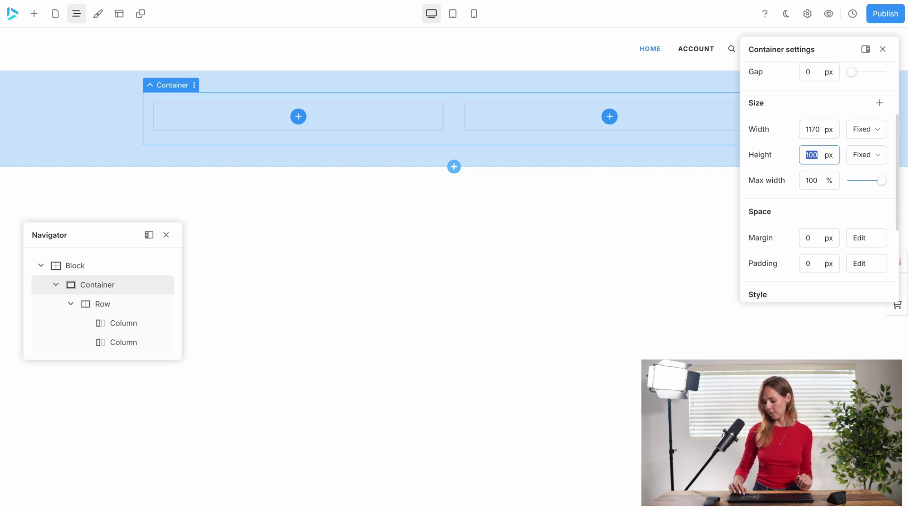
{"action": "type", "text": "150"}
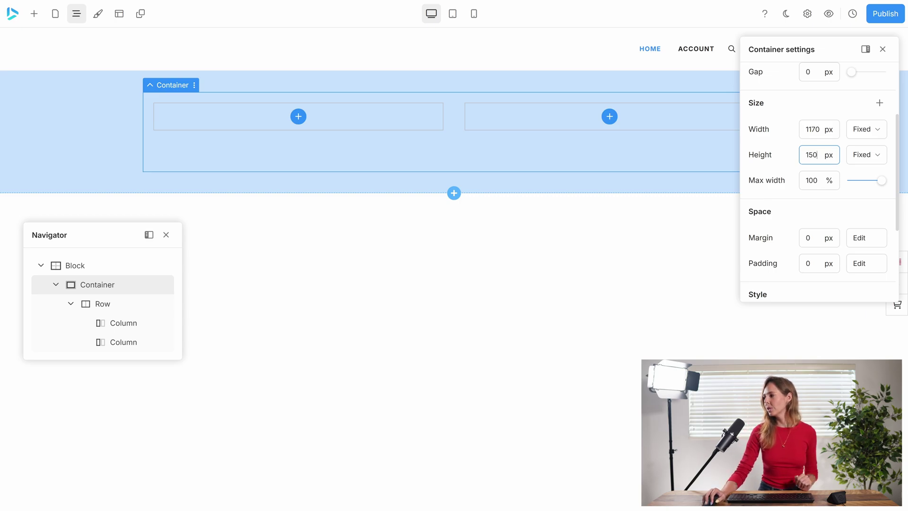
Step: Add a #2e90fa background to the container at about 27% opacity
{"action": "scroll", "coordinate": [791, 203], "scroll_direction": "down", "scroll_amount": 3}
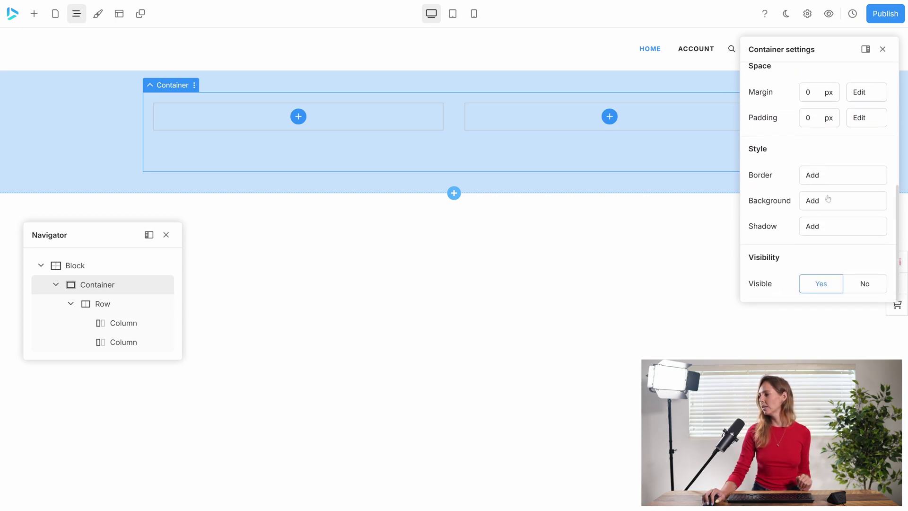
{"action": "left_click", "coordinate": [828, 199]}
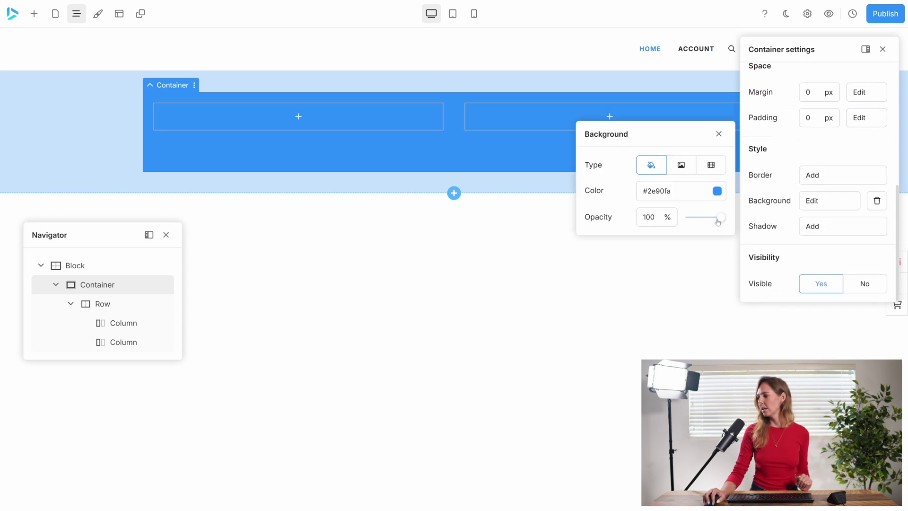
{"action": "left_click_drag", "start_coordinate": [720, 218], "coordinate": [700, 221]}
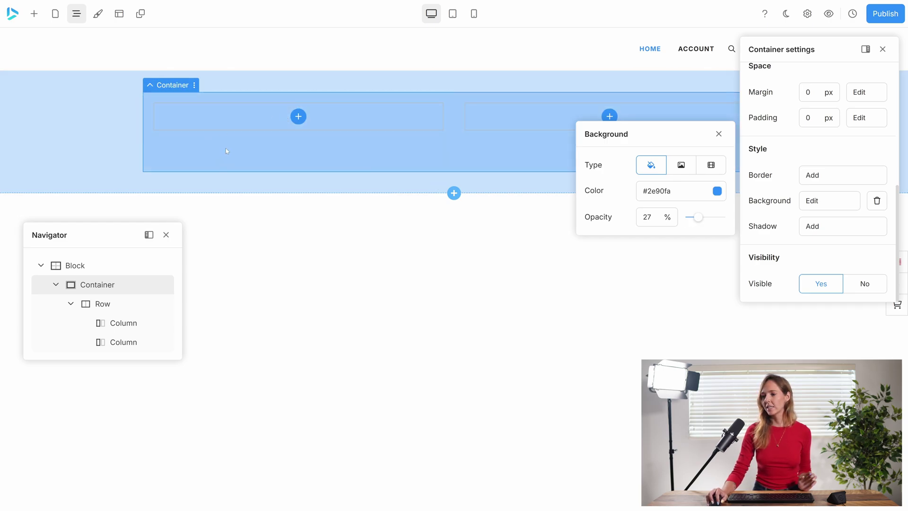
Step: Add a #2e90fa background to the row at about 49% opacity
{"action": "left_click", "coordinate": [111, 305]}
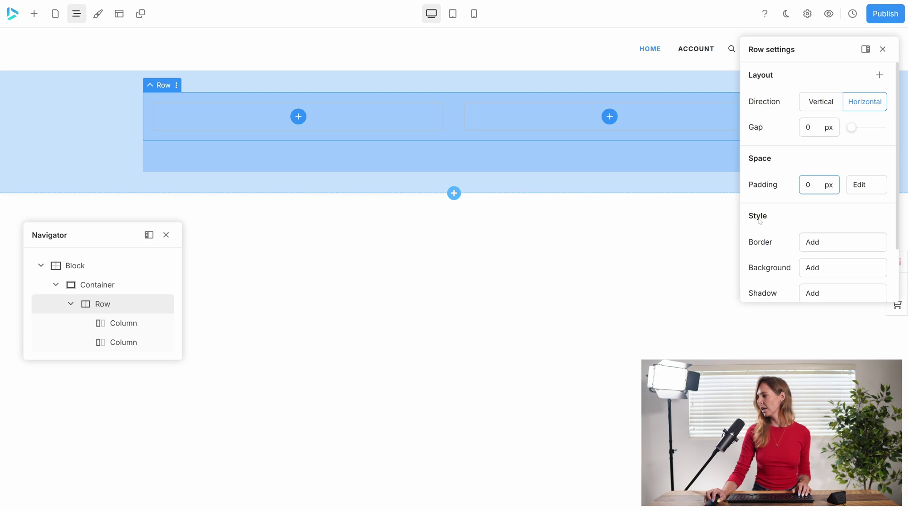
{"action": "scroll", "coordinate": [762, 219], "scroll_direction": "down", "scroll_amount": 3}
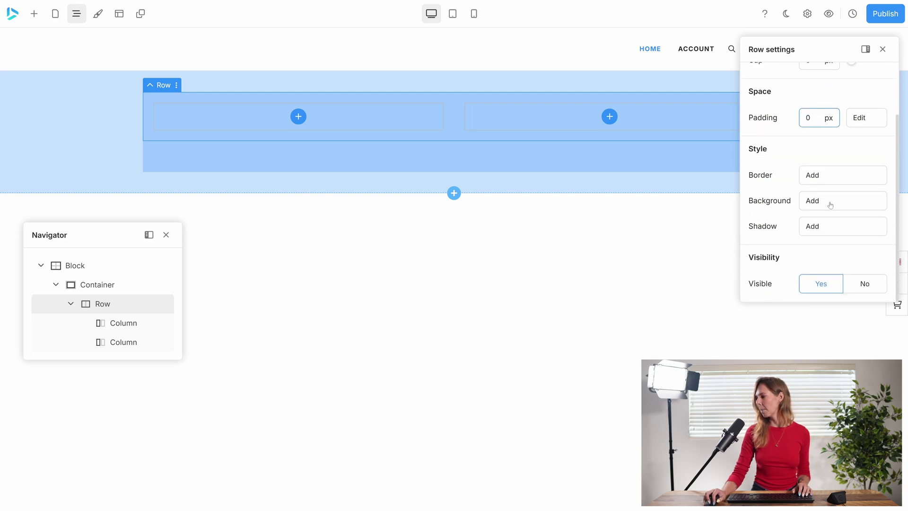
{"action": "left_click", "coordinate": [830, 202]}
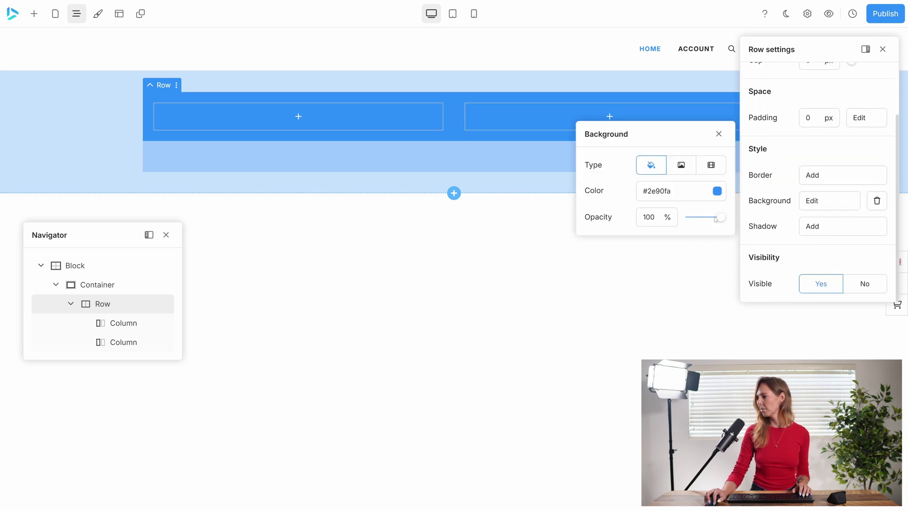
{"action": "left_click_drag", "start_coordinate": [712, 220], "coordinate": [705, 219]}
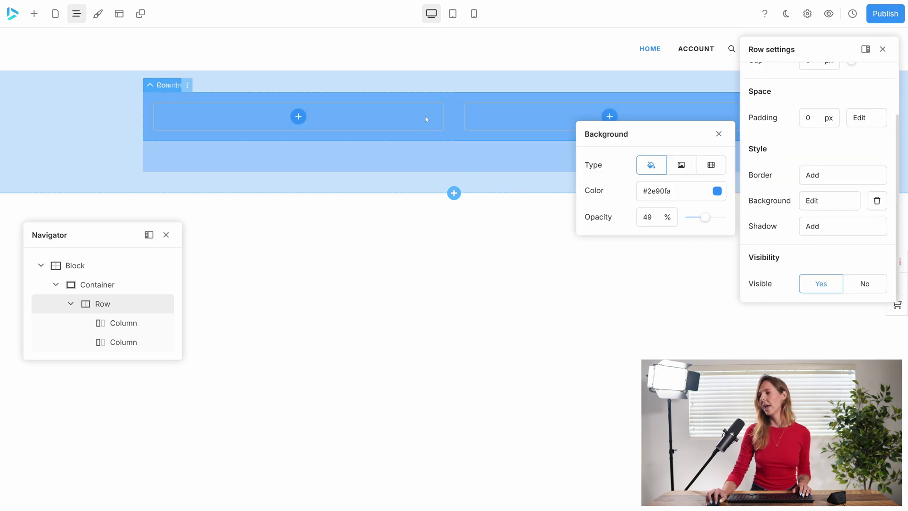
Step: Add a solid #2e90fa background at 100% opacity to the first column
{"action": "left_click", "coordinate": [381, 115]}
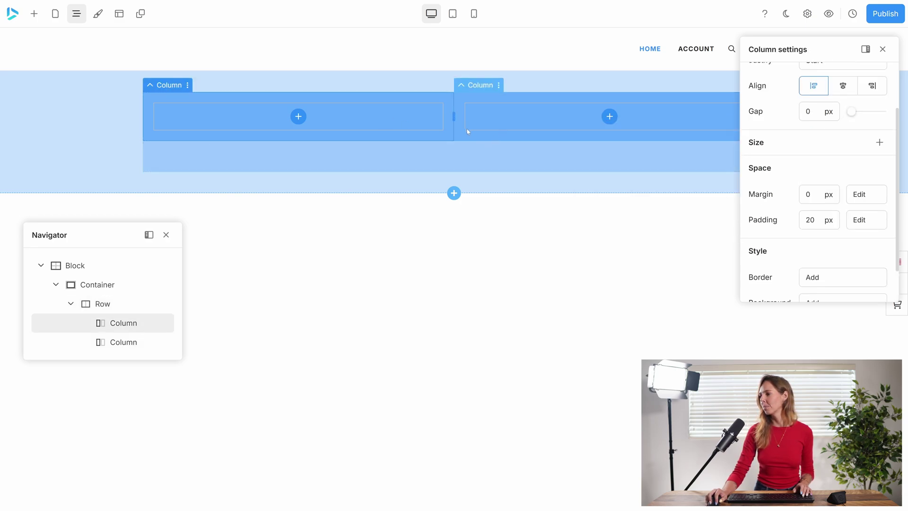
{"action": "scroll", "coordinate": [810, 242], "scroll_direction": "down", "scroll_amount": 1}
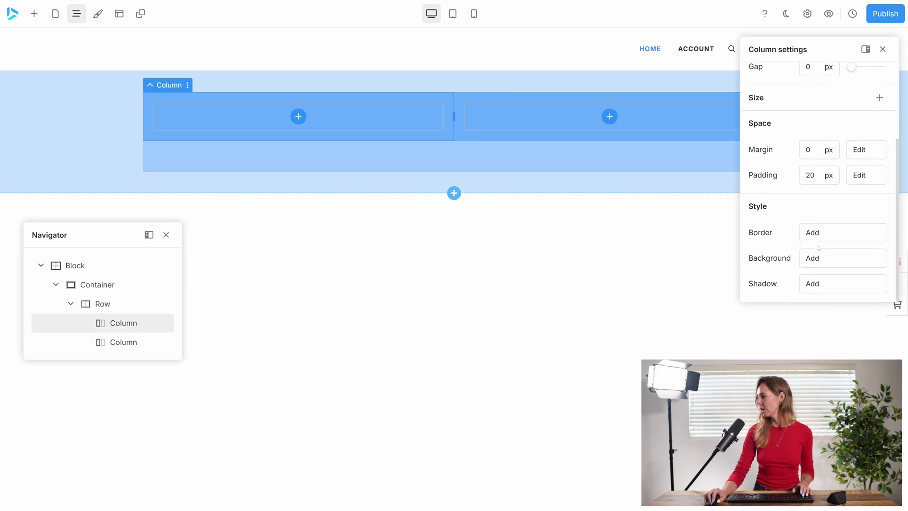
{"action": "left_click", "coordinate": [823, 259]}
{"action": "left_click", "coordinate": [714, 251]}
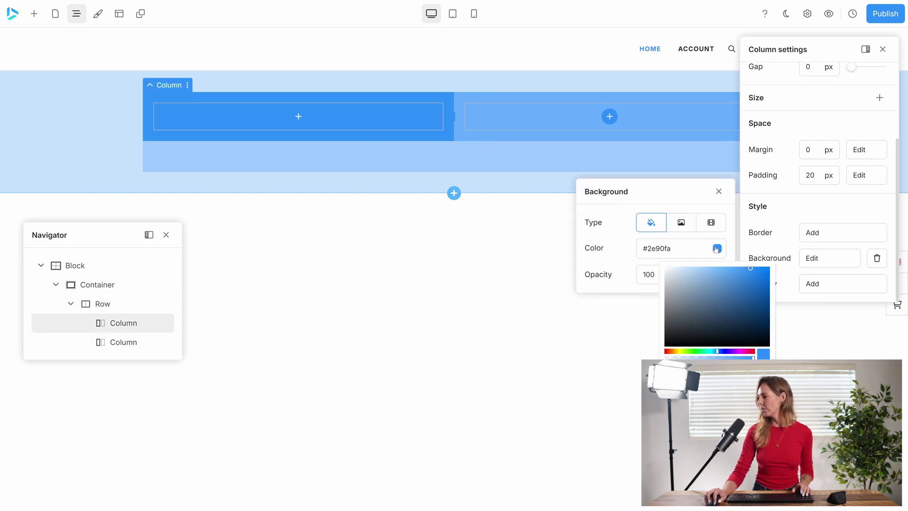
{"action": "left_click", "coordinate": [618, 236]}
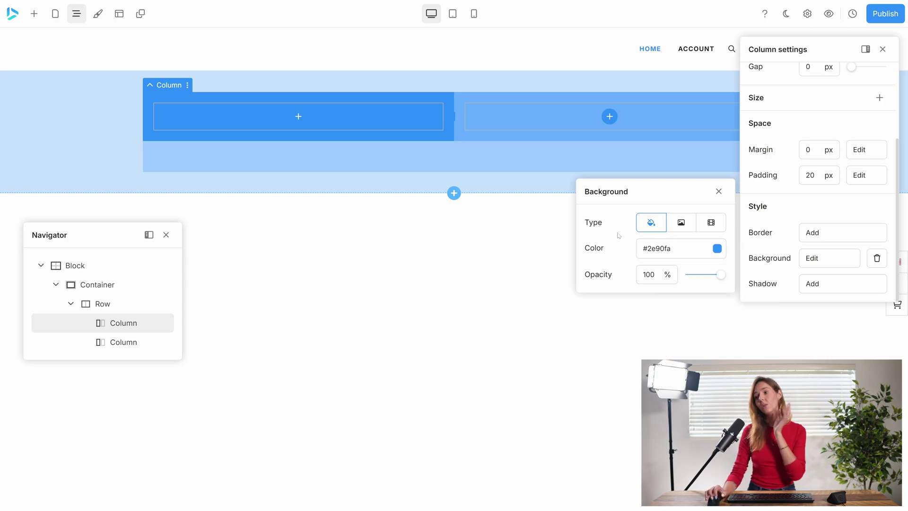
Step: Set the container's padding to 50 px
{"action": "left_click", "coordinate": [326, 157]}
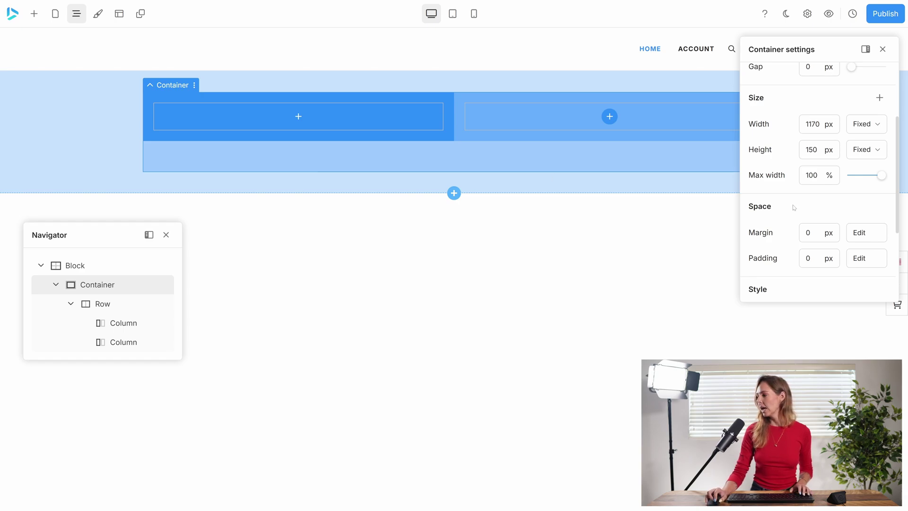
{"action": "scroll", "coordinate": [794, 206], "scroll_direction": "down", "scroll_amount": 1}
{"action": "left_click", "coordinate": [807, 222]}
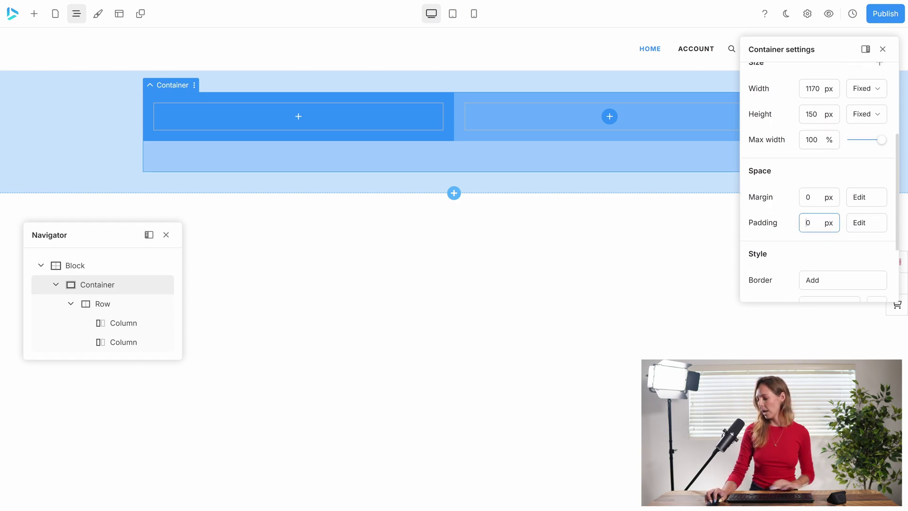
{"action": "type", "text": "1"}
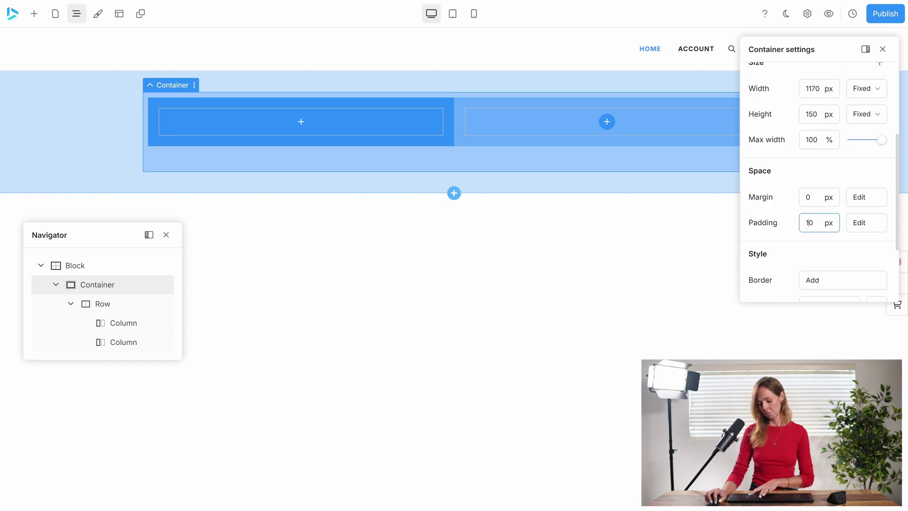
{"action": "key", "text": "BackSpace"}
{"action": "type", "text": "500"}
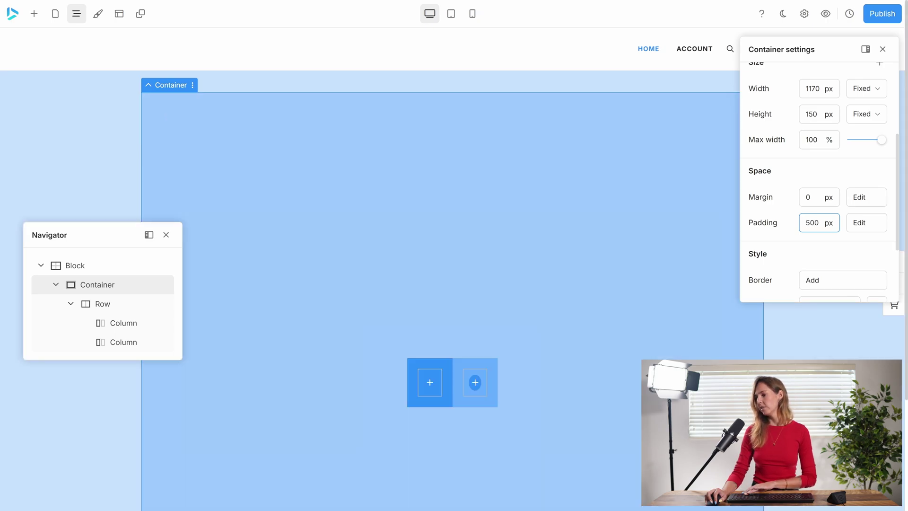
{"action": "key", "text": "BackSpace"}
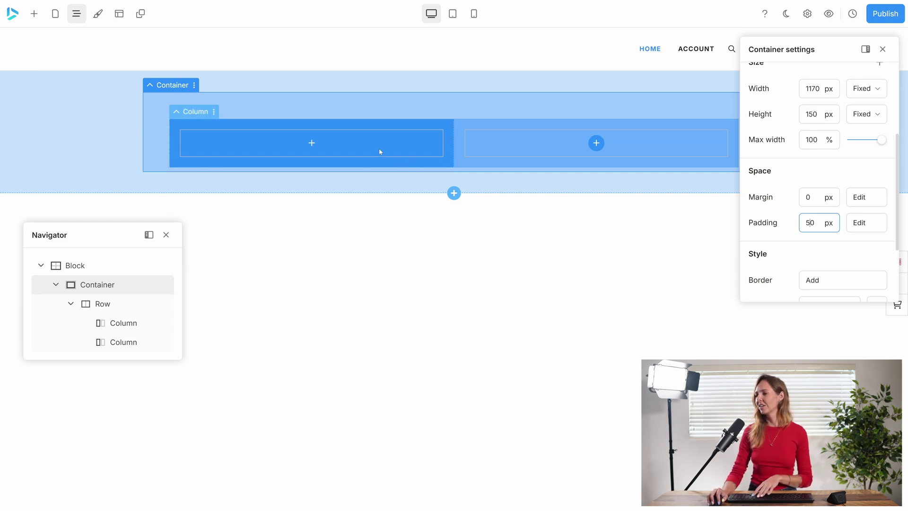
Step: Set the row's padding to 50 px
{"action": "left_click", "coordinate": [397, 131]}
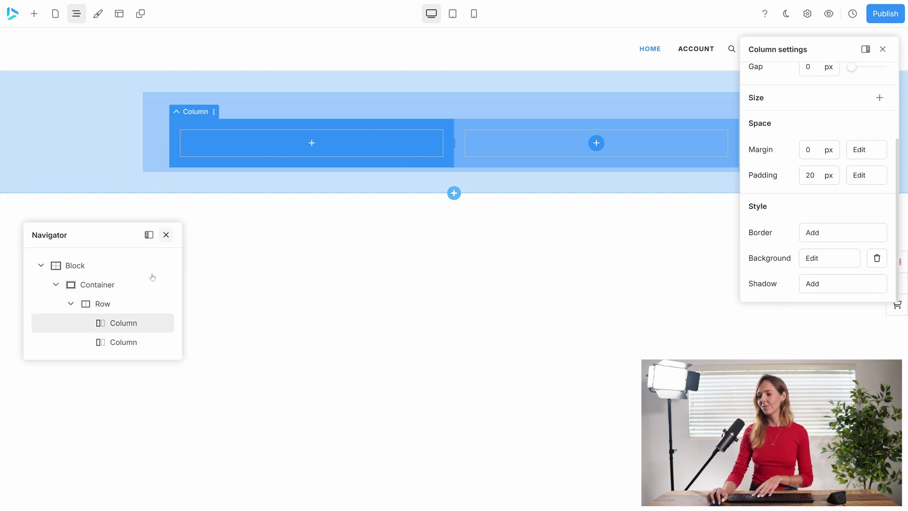
{"action": "left_click", "coordinate": [109, 308]}
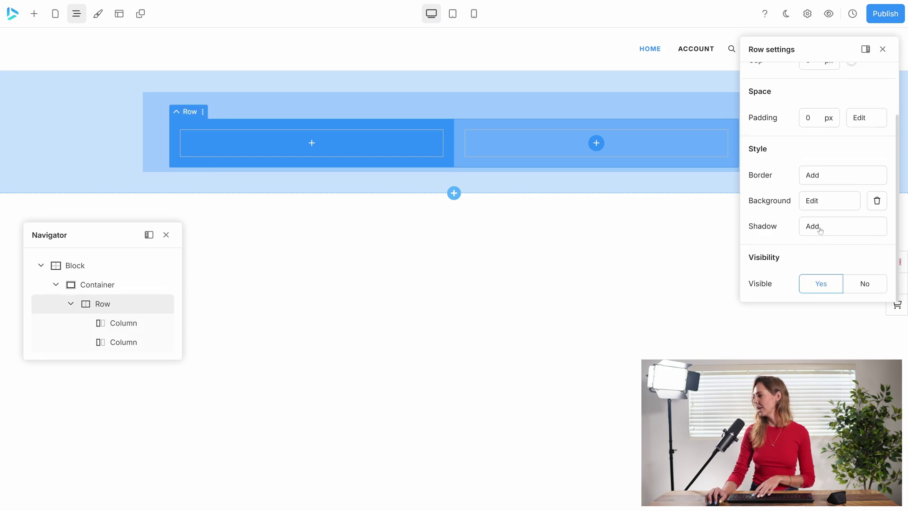
{"action": "left_click", "coordinate": [808, 118]}
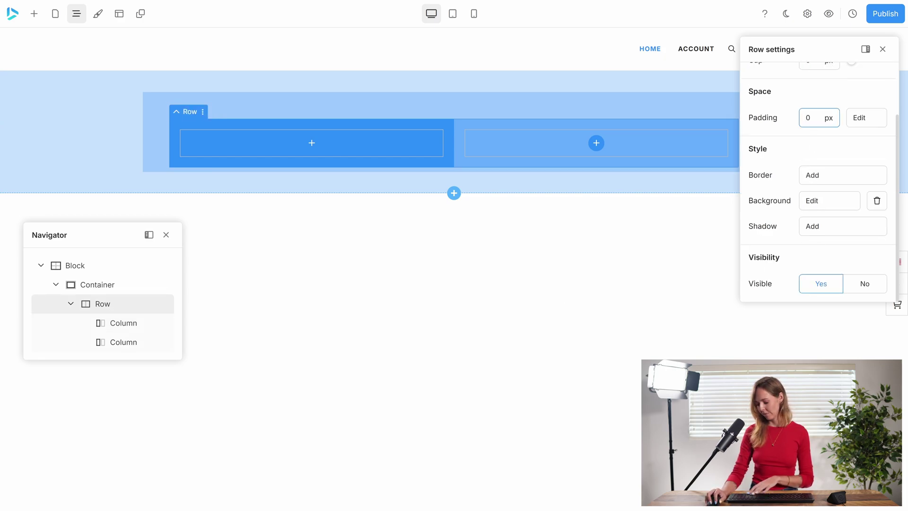
{"action": "type", "text": "5"}
{"action": "left_click", "coordinate": [211, 197]}
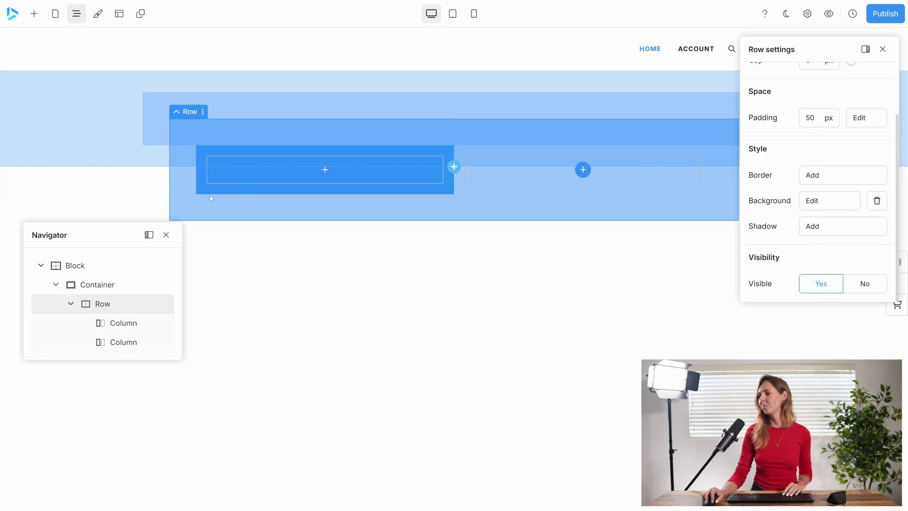
Step: Make the container's height hug its content and move the Navigator clear of the enlarged block
{"action": "left_click", "coordinate": [151, 131]}
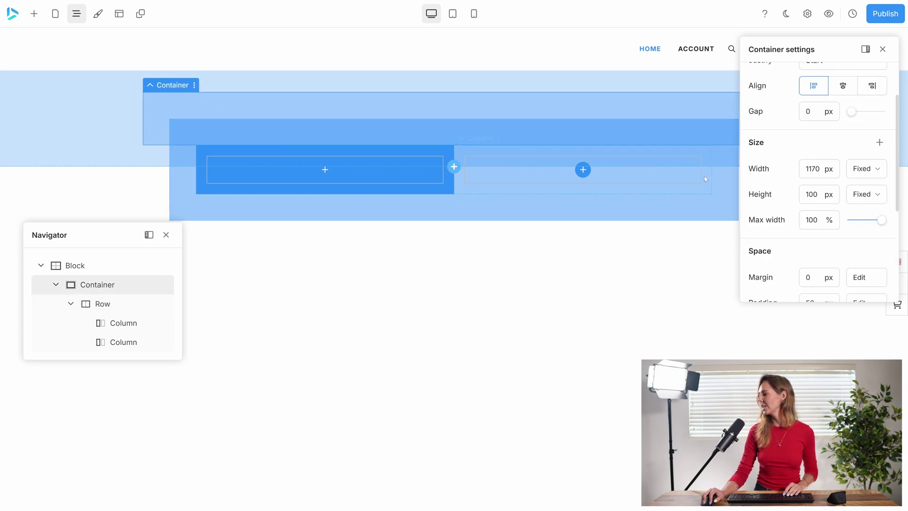
{"action": "left_click", "coordinate": [877, 196]}
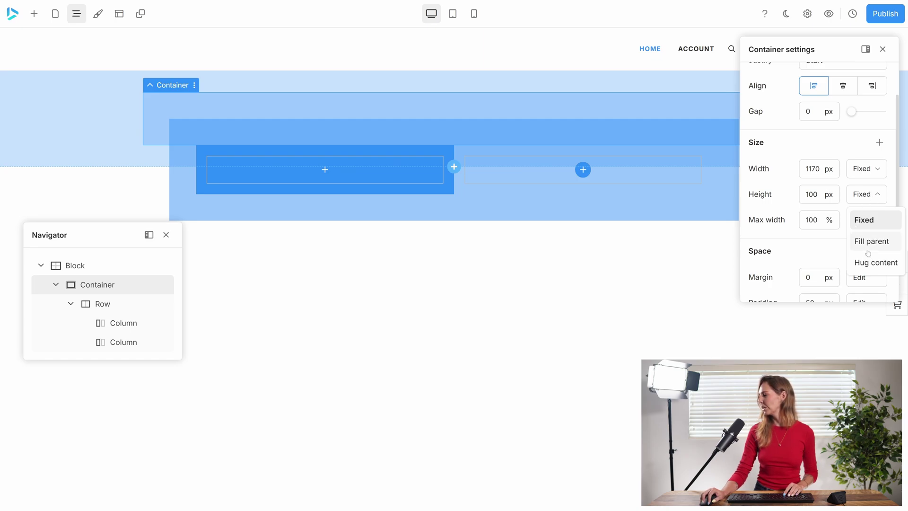
{"action": "left_click", "coordinate": [872, 263]}
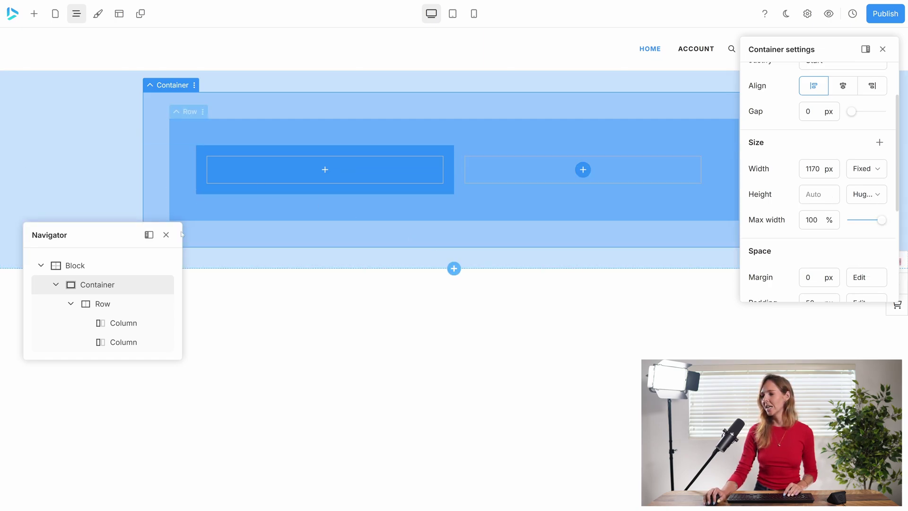
{"action": "left_click_drag", "start_coordinate": [97, 234], "coordinate": [167, 289]}
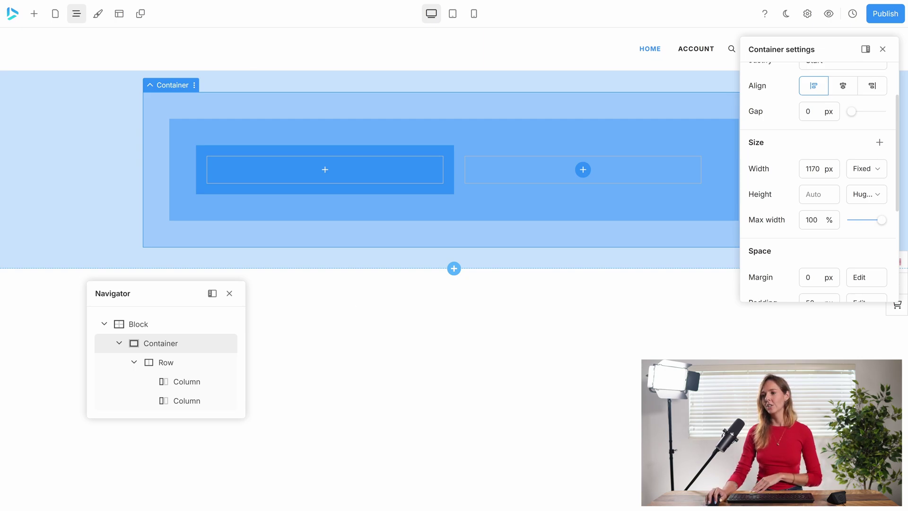
Step: Examine the nesting by selecting the block, the container, the row and the first column in turn
{"action": "left_click", "coordinate": [92, 140]}
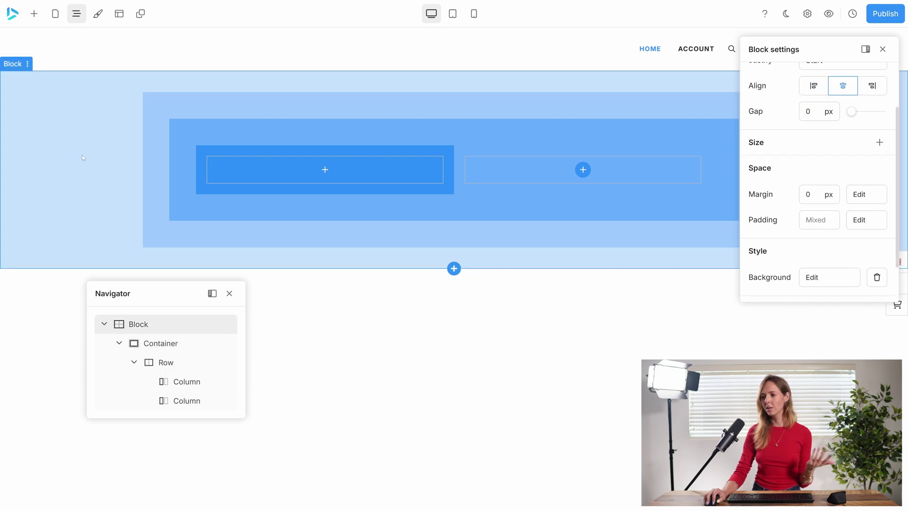
{"action": "left_click", "coordinate": [159, 144]}
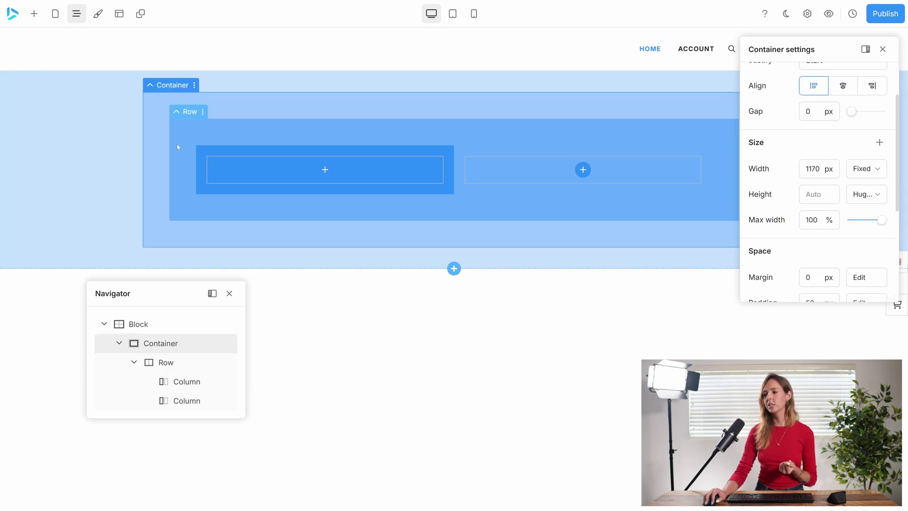
{"action": "left_click", "coordinate": [178, 147]}
{"action": "left_click", "coordinate": [233, 165]}
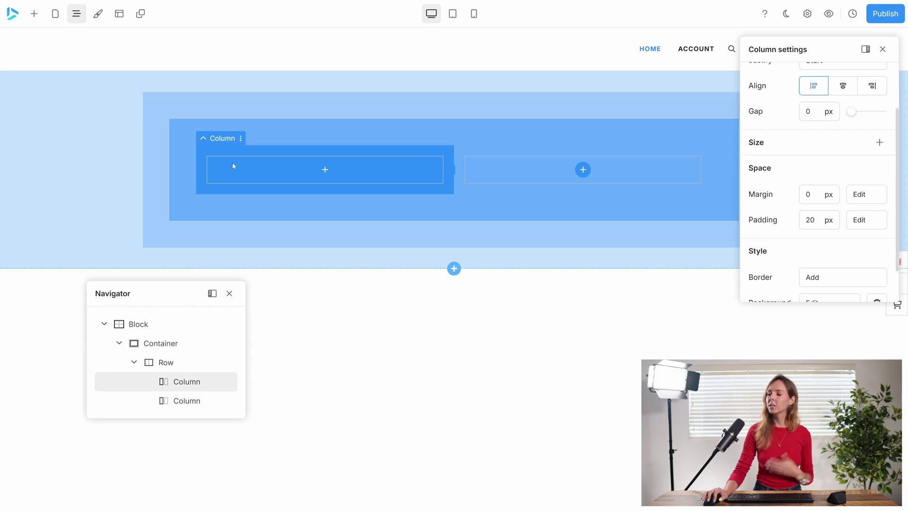
Step: Add an image element to the first column and move the Navigator up so it no longer covers the image's lower part
{"action": "left_click", "coordinate": [325, 169]}
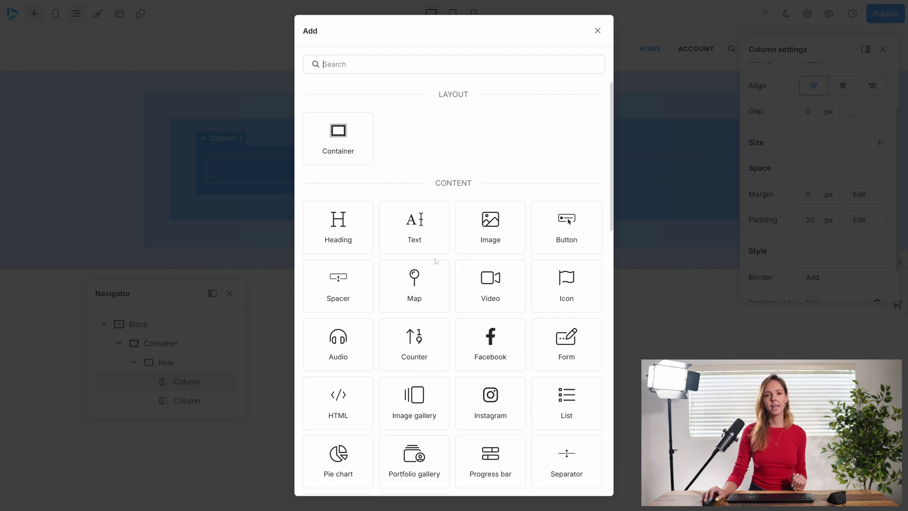
{"action": "left_click", "coordinate": [487, 239]}
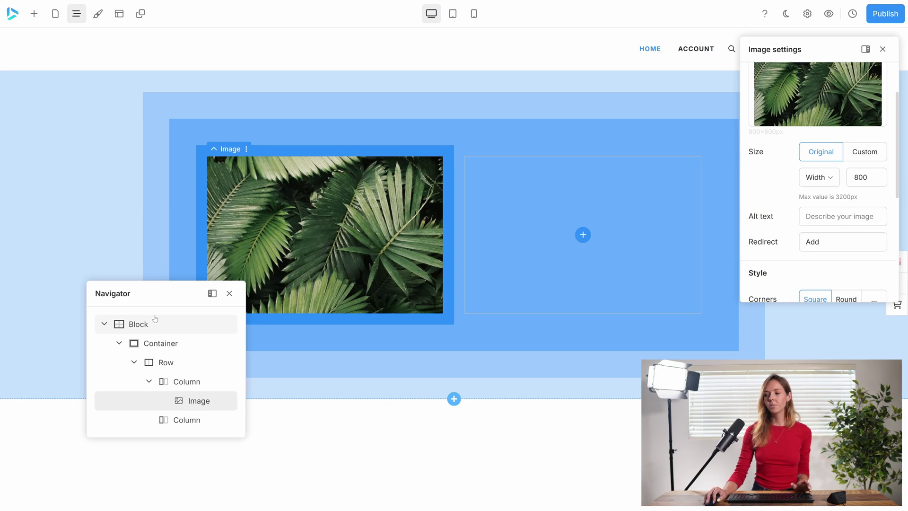
{"action": "left_click_drag", "start_coordinate": [157, 293], "coordinate": [128, 104]}
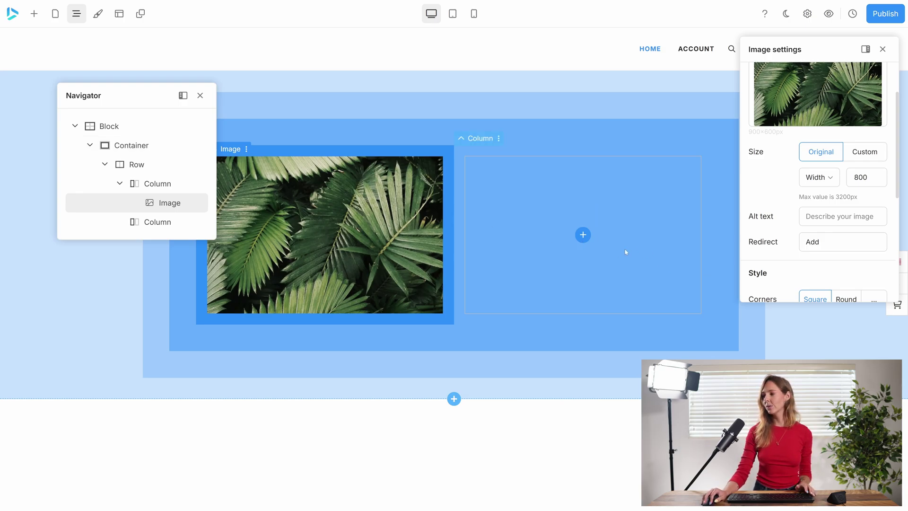
Step: Add a container to the empty second column and insert a row with three equal columns inside it
{"action": "left_click", "coordinate": [591, 246]}
{"action": "left_click", "coordinate": [583, 235]}
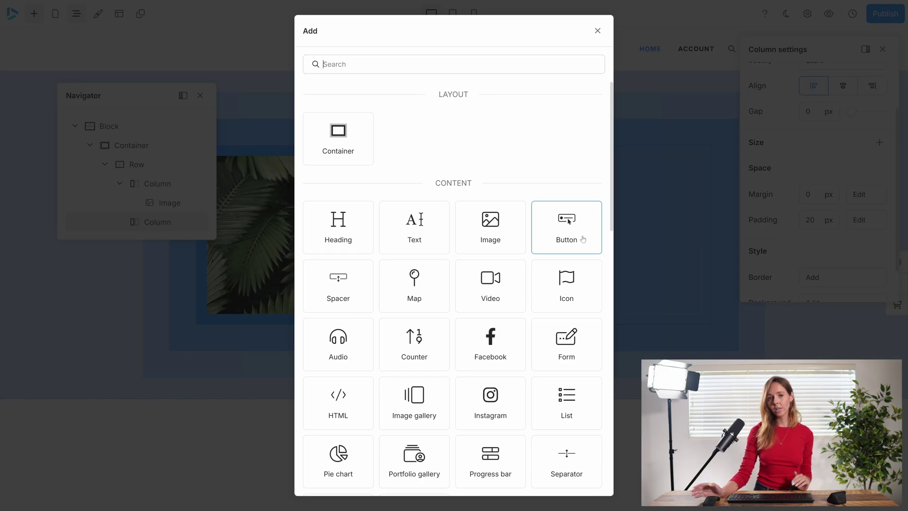
{"action": "left_click", "coordinate": [334, 138]}
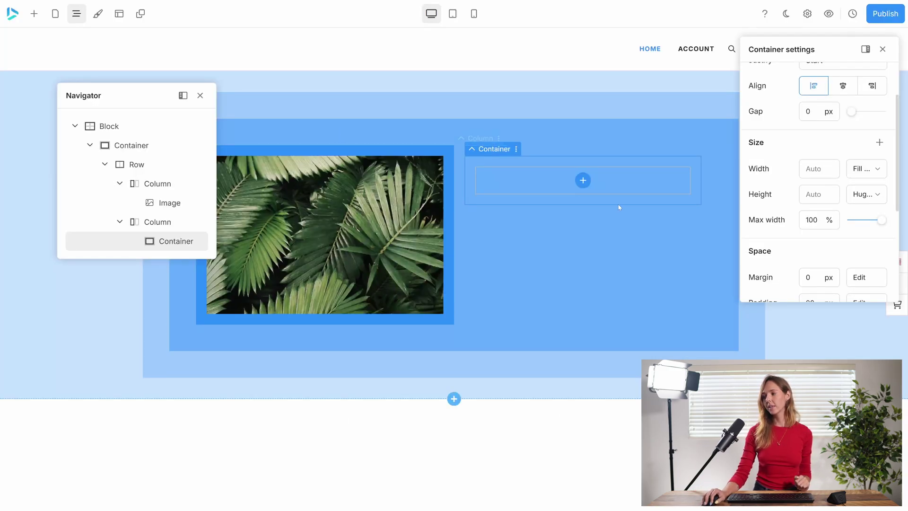
{"action": "left_click", "coordinate": [582, 180]}
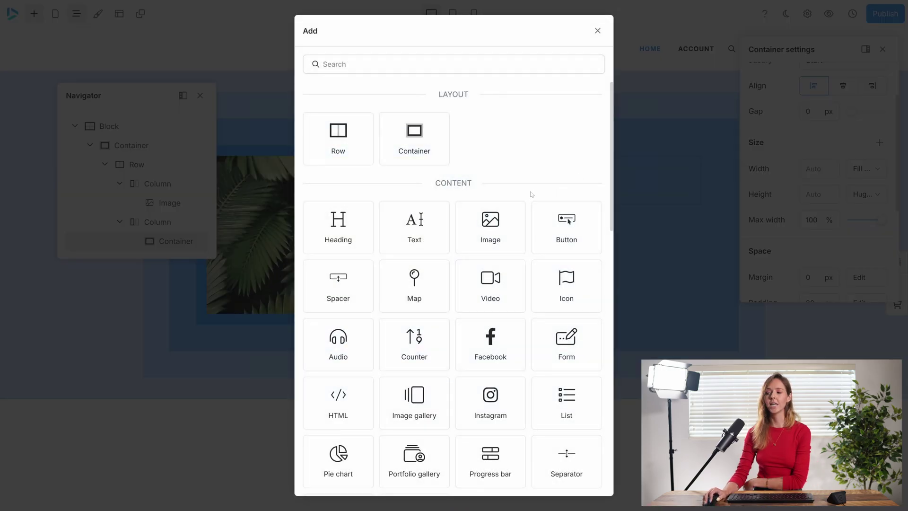
{"action": "left_click", "coordinate": [349, 143]}
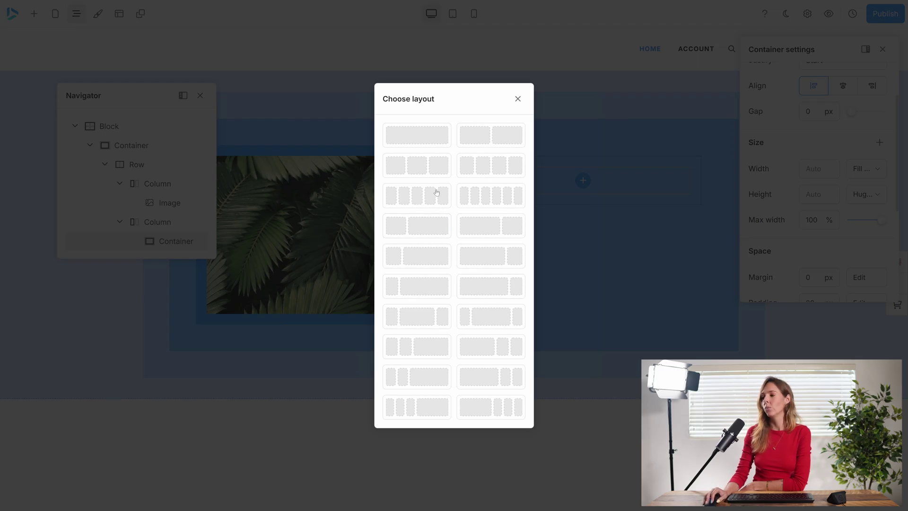
{"action": "left_click", "coordinate": [424, 163]}
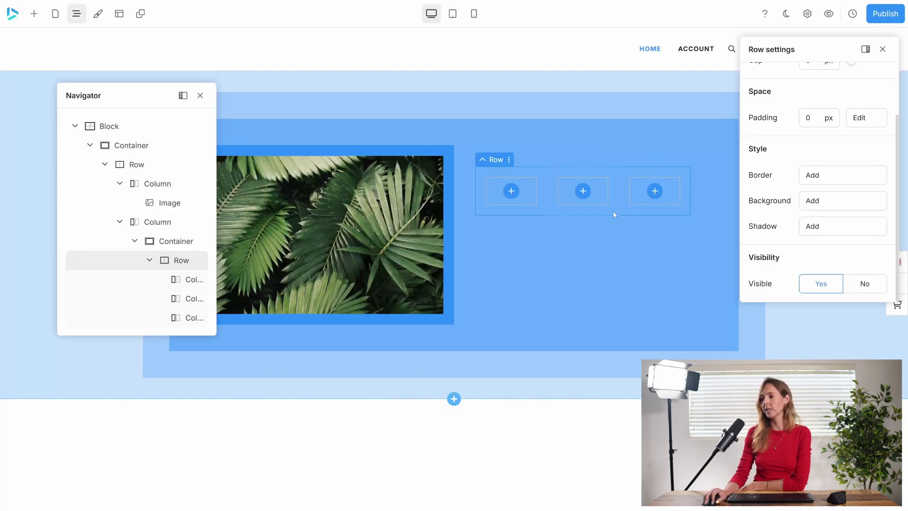
Step: Add a container to the first column of the nested three-column row and insert a row with five equal columns inside it
{"action": "left_click", "coordinate": [511, 191]}
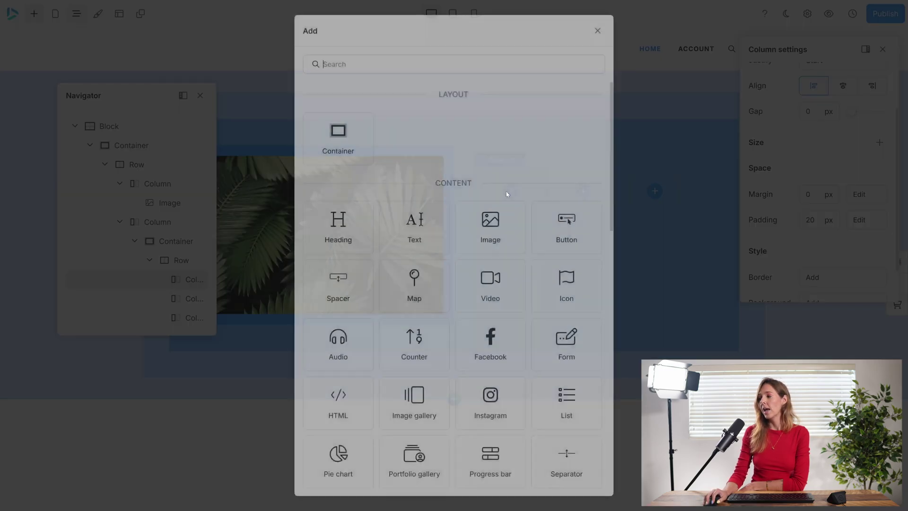
{"action": "left_click", "coordinate": [346, 136]}
{"action": "left_click", "coordinate": [511, 202]}
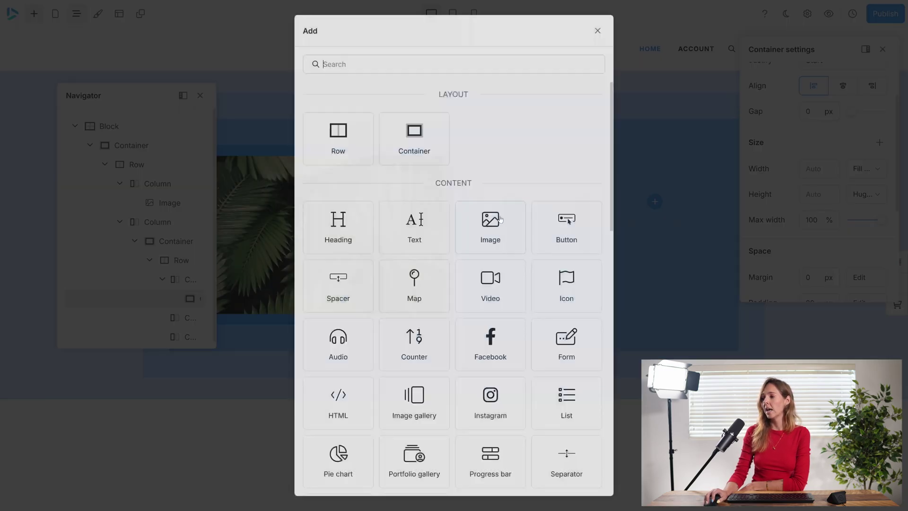
{"action": "left_click", "coordinate": [318, 138]}
{"action": "left_click", "coordinate": [440, 195]}
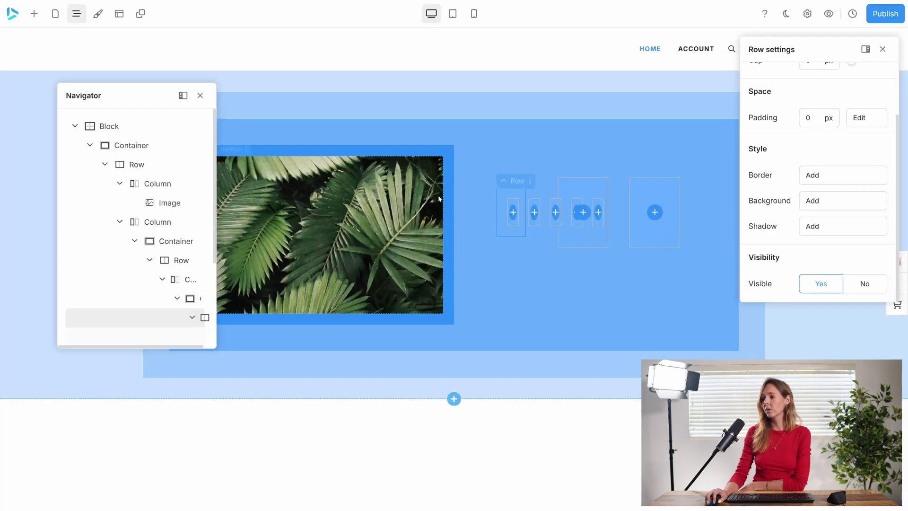